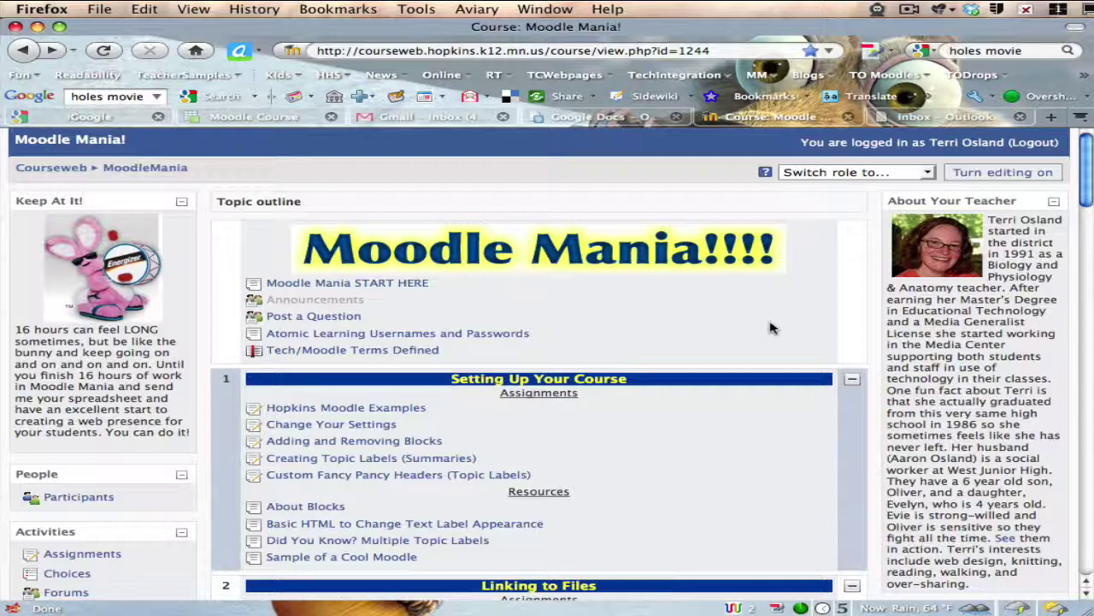
Open the settings of the Moodle Mania! course from its administration options.
scroll(767, 327, down, 3)
scroll(767, 325, down, 10)
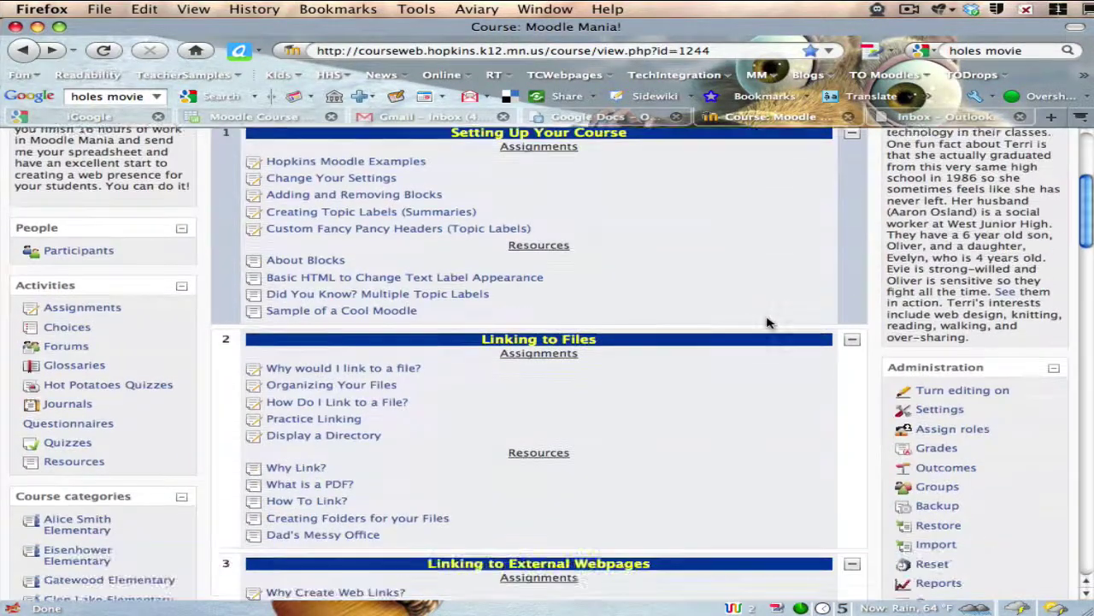
scroll(760, 316, down, 1)
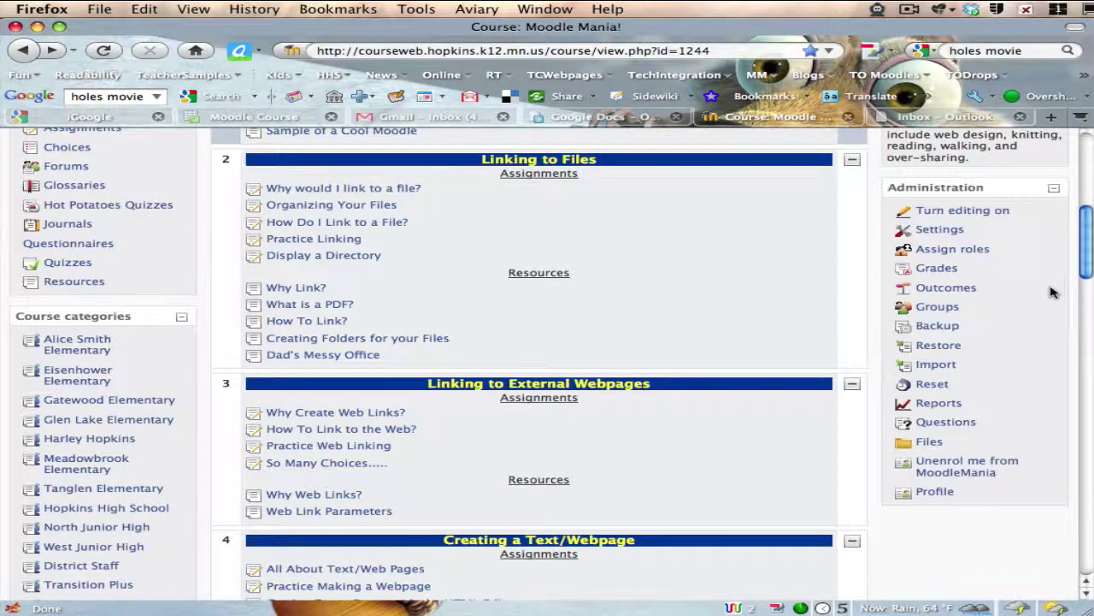
click(937, 231)
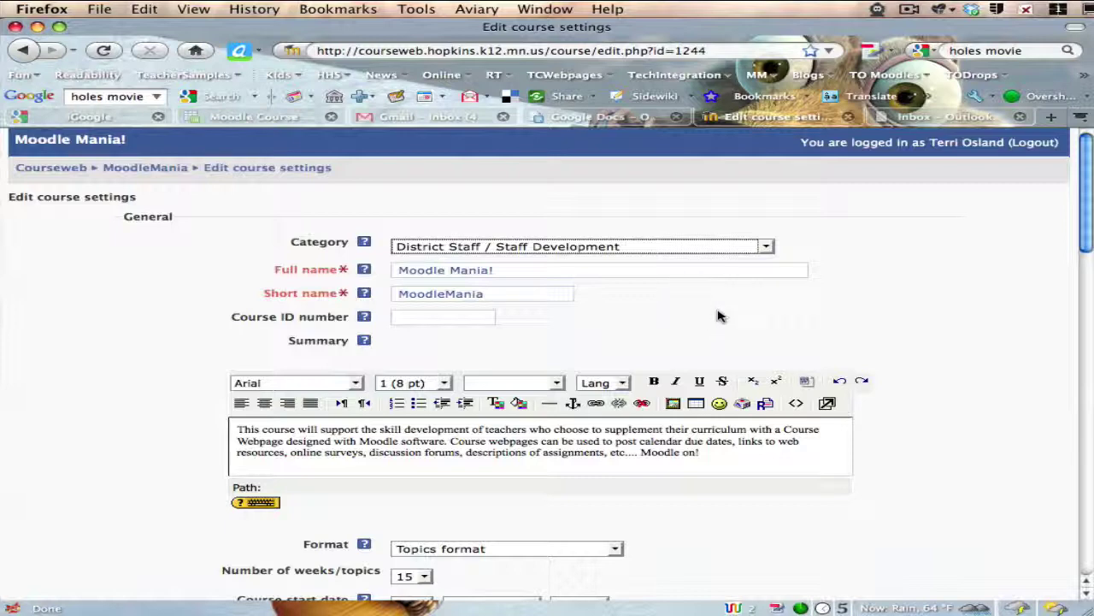
Examine the course's full name, short name and summary, comparing the short name with the breadcrumb trail.
click(644, 272)
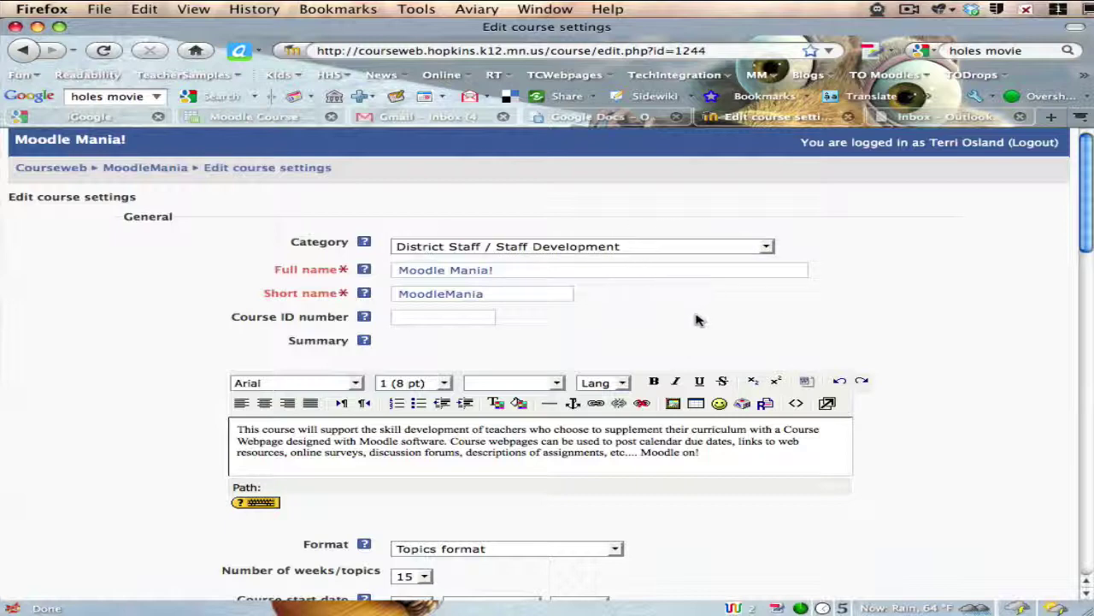
scroll(699, 318, down, 1)
click(525, 274)
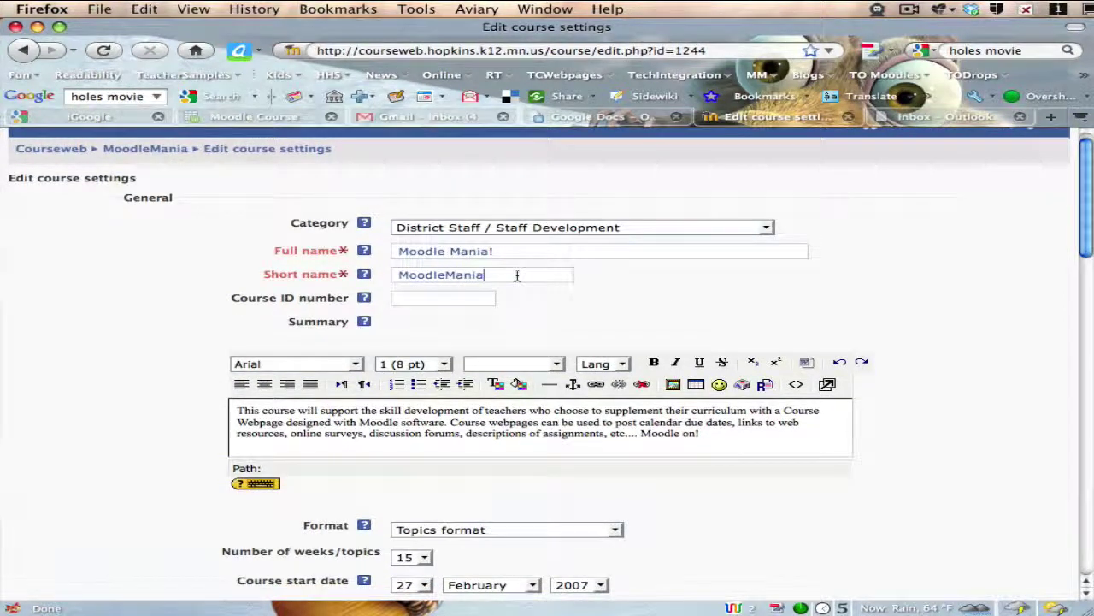
double_click(525, 274)
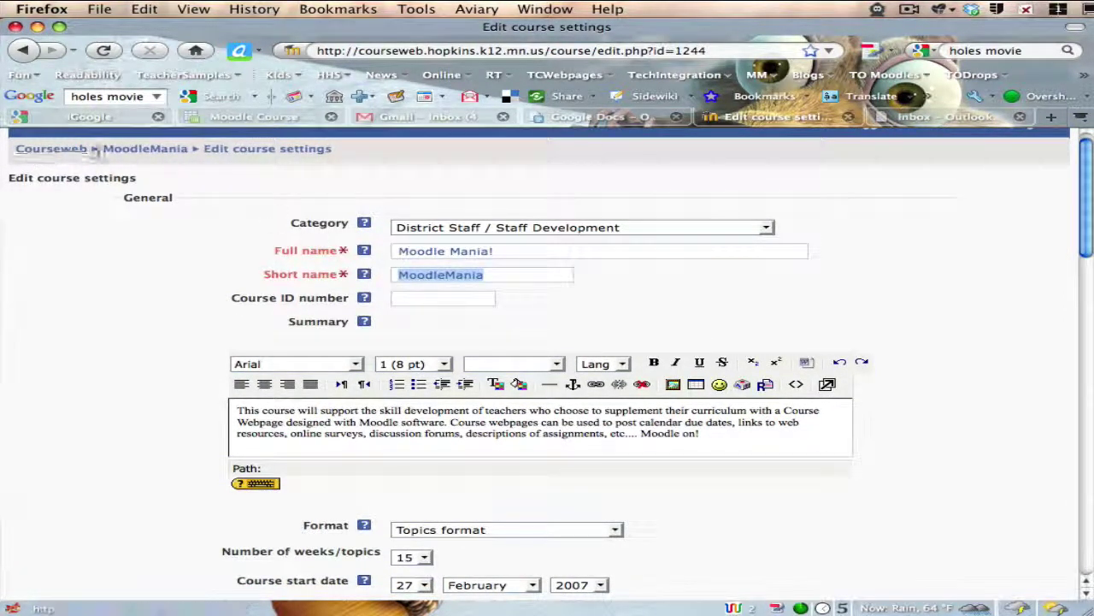
click(147, 158)
drag(1081, 219, 868, 266)
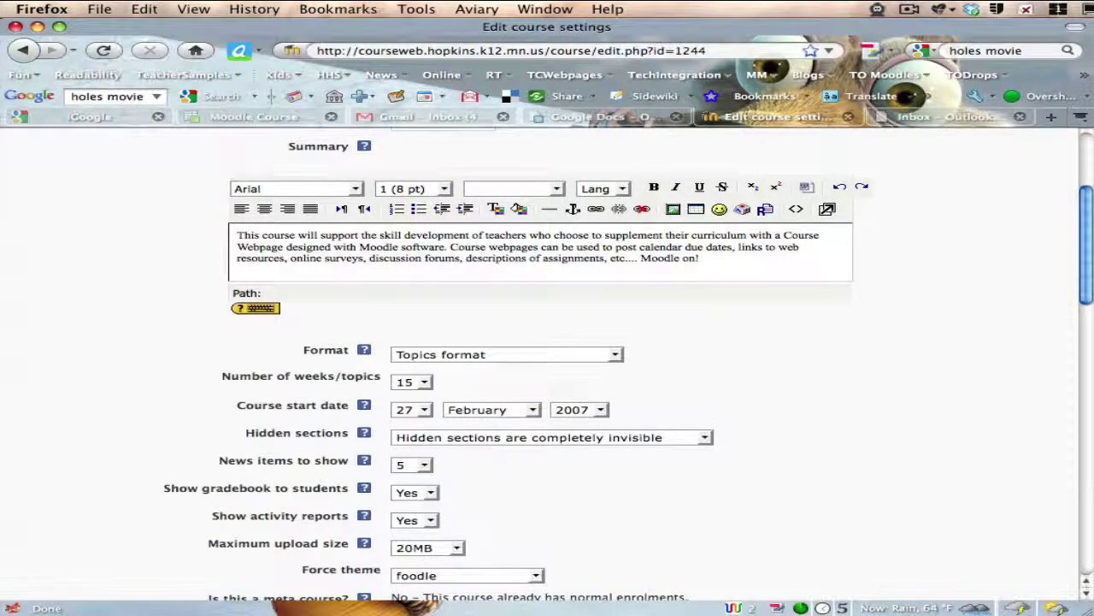
click(483, 256)
Choose Topics format as the course format.
scroll(585, 262, down, 1)
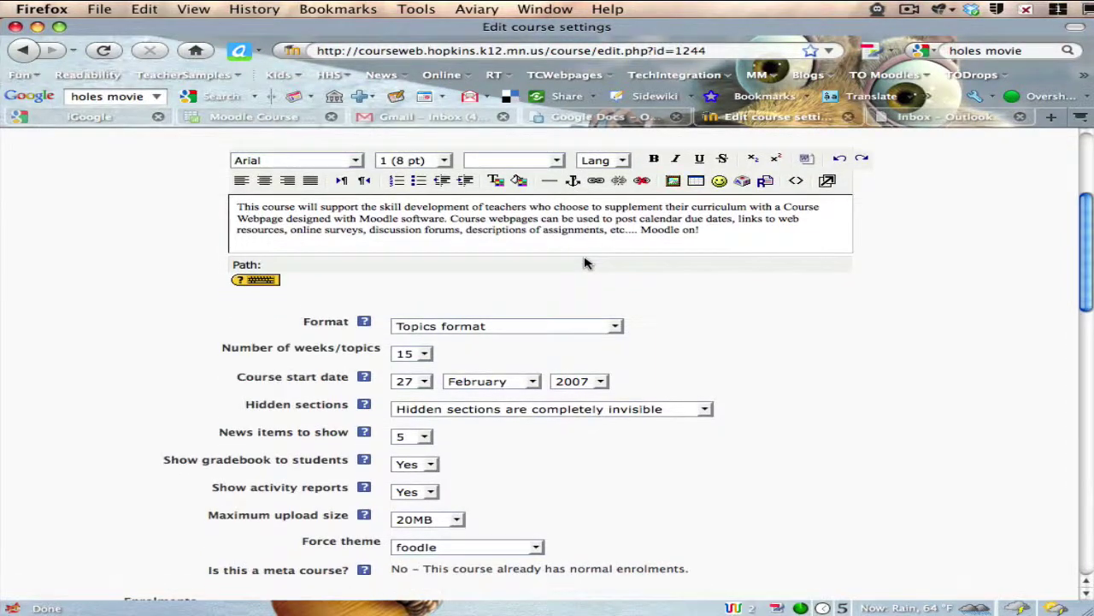
scroll(584, 262, down, 2)
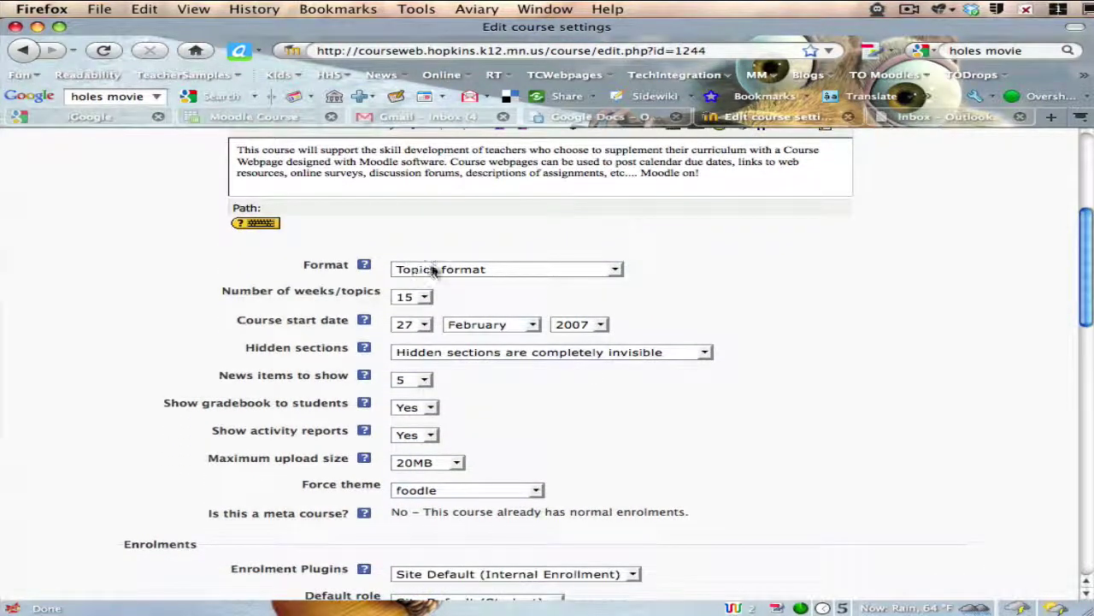
scroll(435, 270, down, 2)
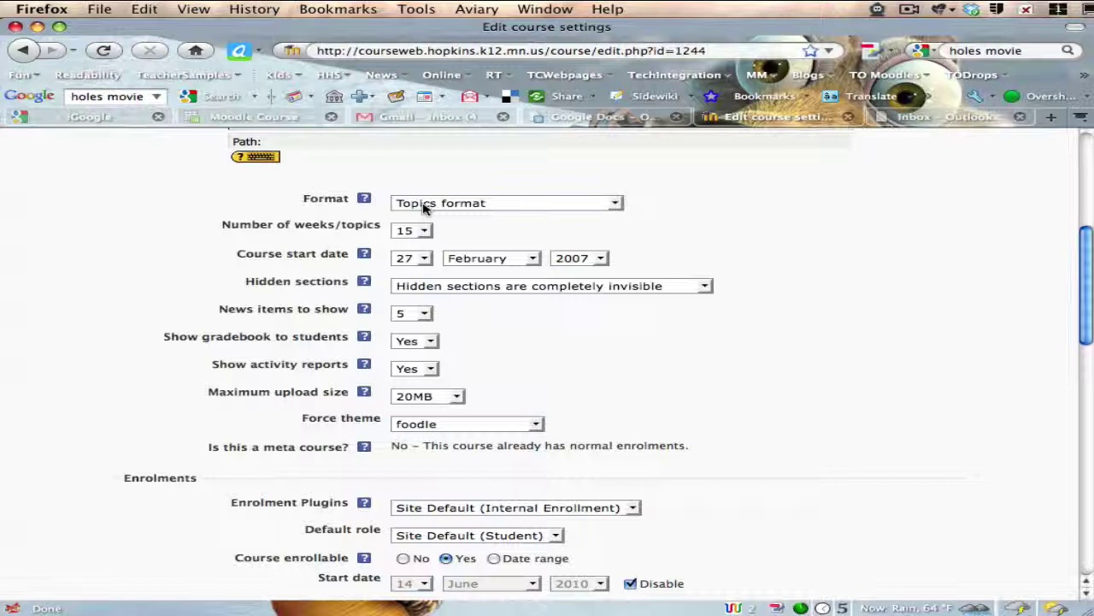
click(425, 208)
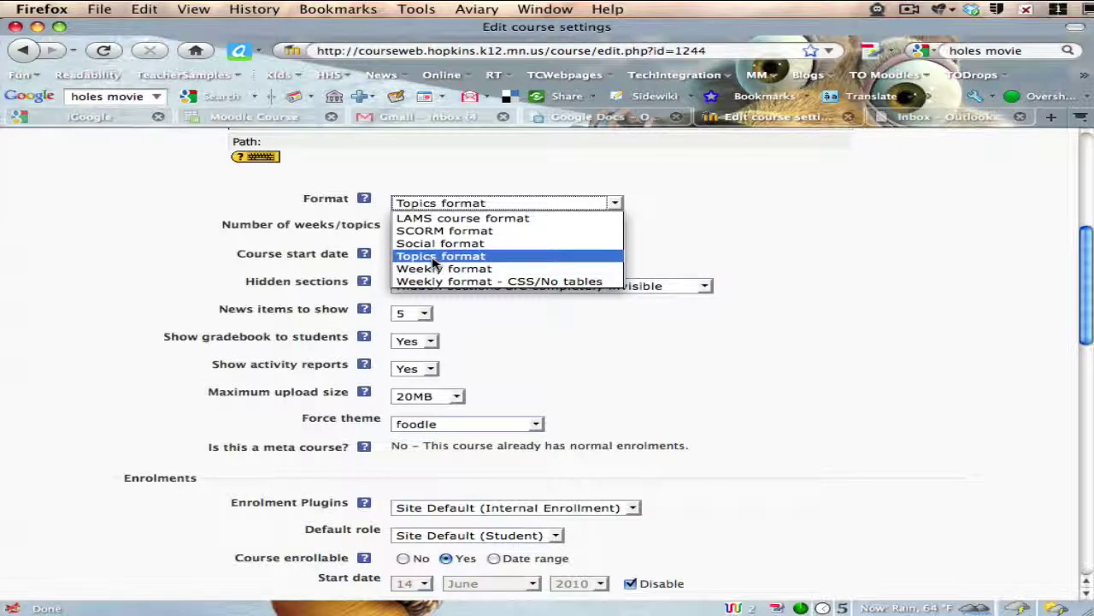
click(434, 259)
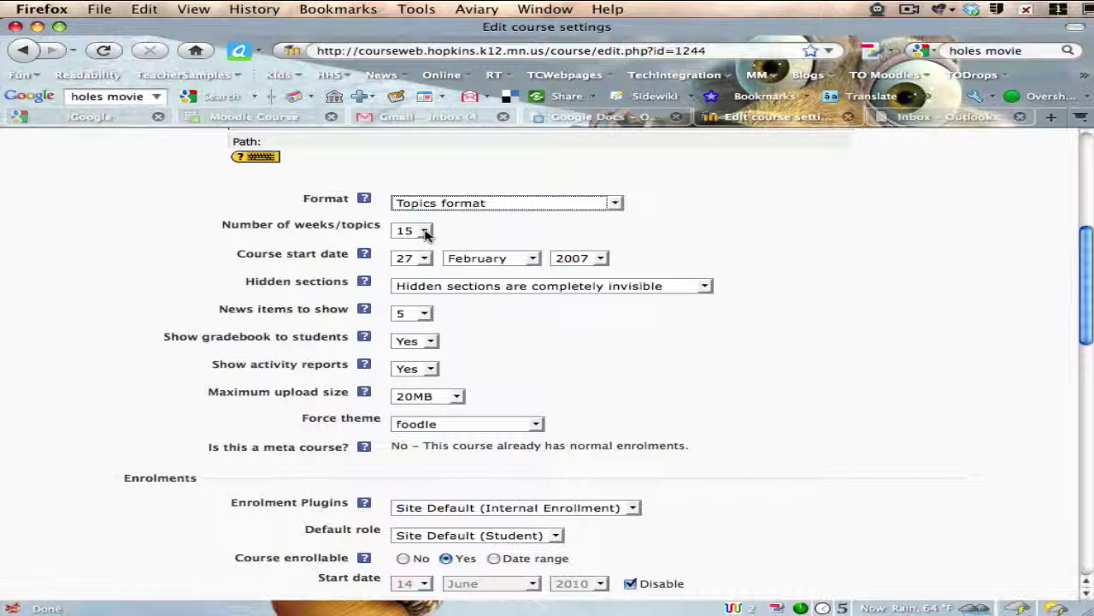
Review the gradebook, activity report and upload size settings, and look through the available Force theme options.
scroll(786, 313, down, 3)
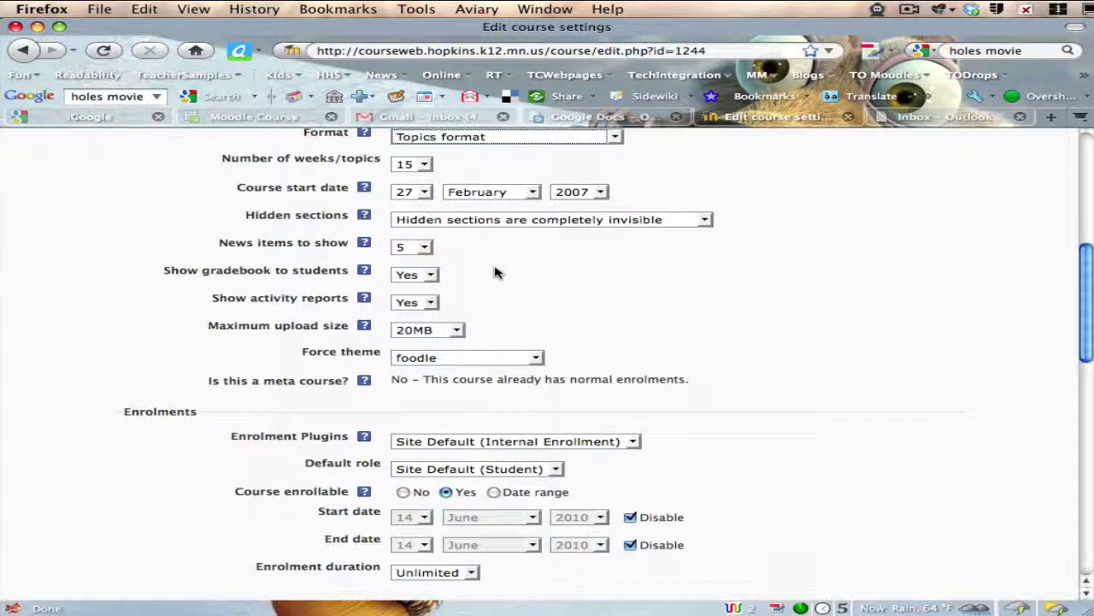
scroll(498, 268, down, 1)
scroll(505, 267, down, 1)
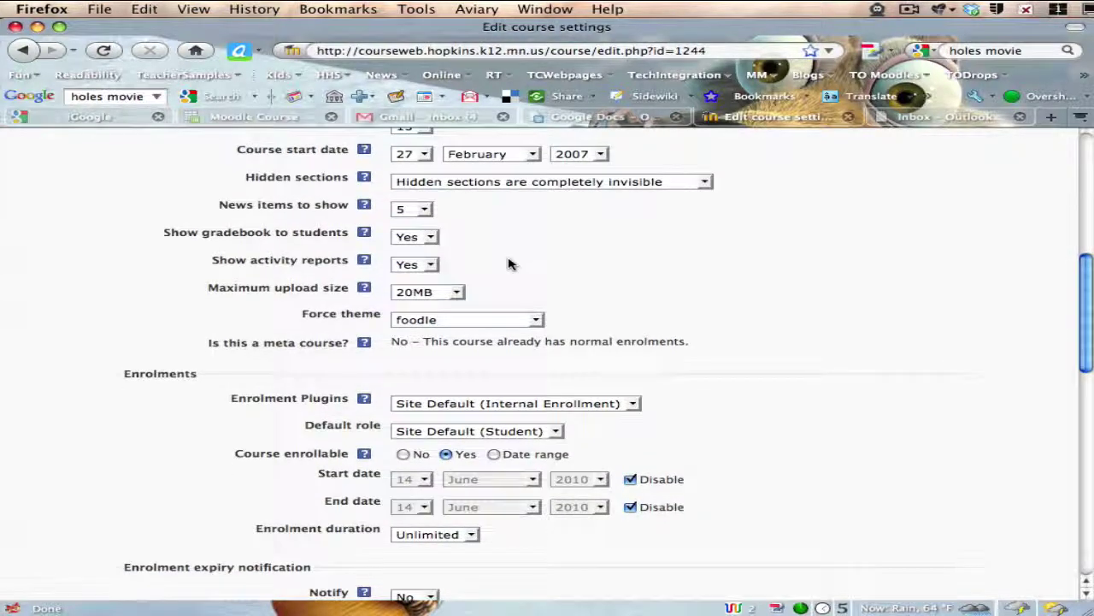
scroll(503, 266, down, 1)
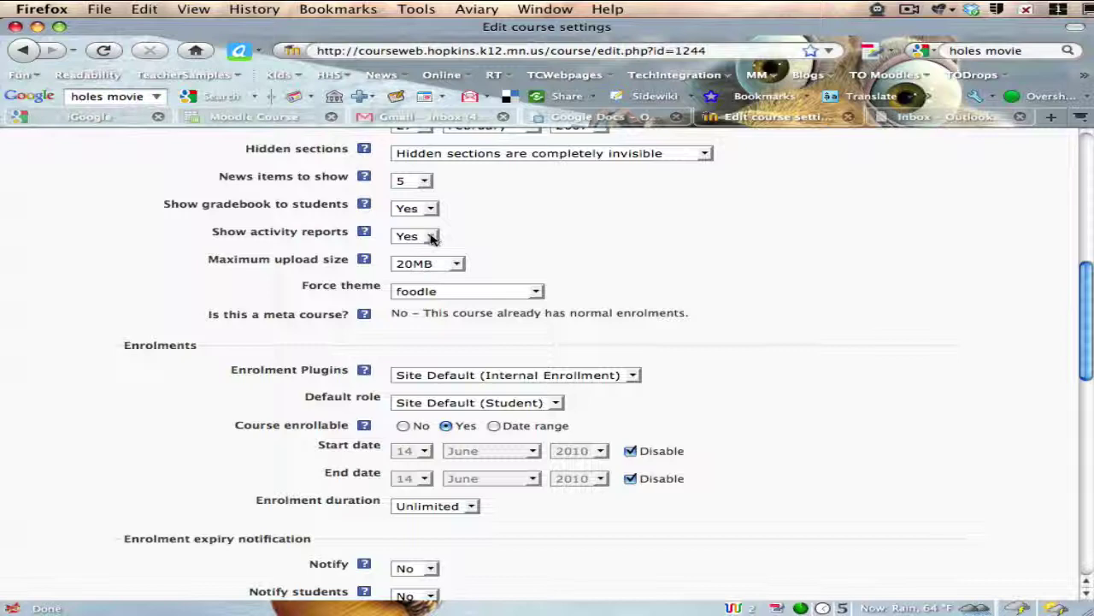
scroll(454, 234, down, 1)
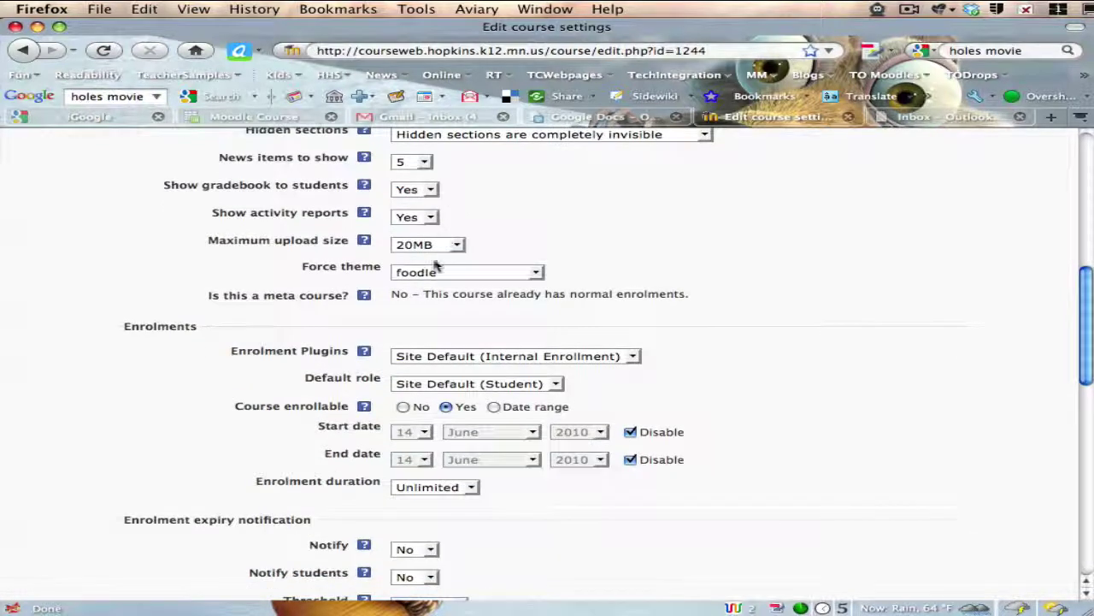
click(534, 273)
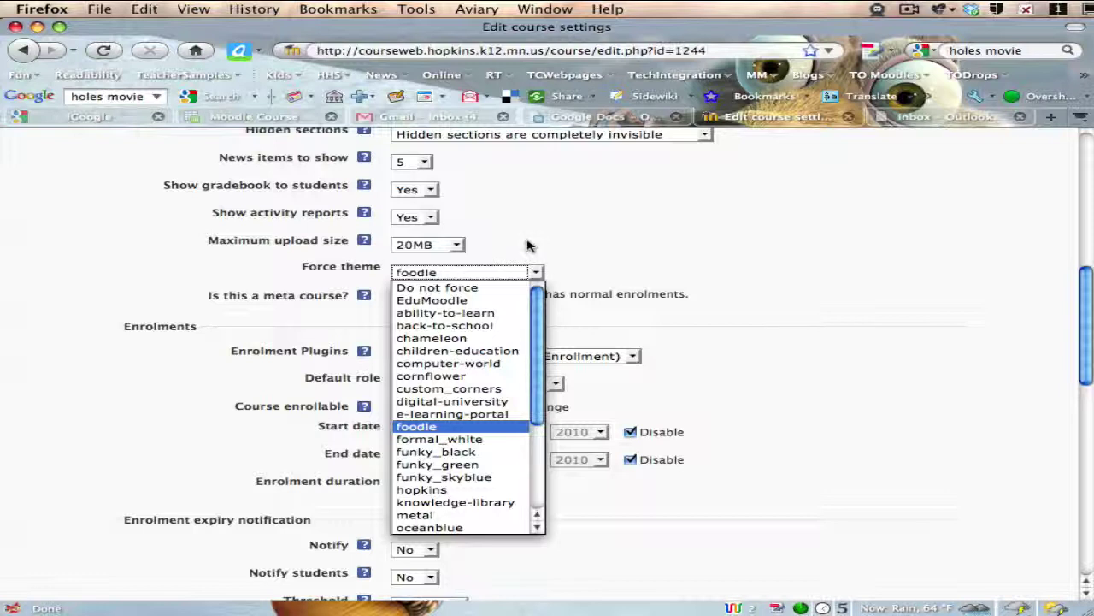
click(525, 245)
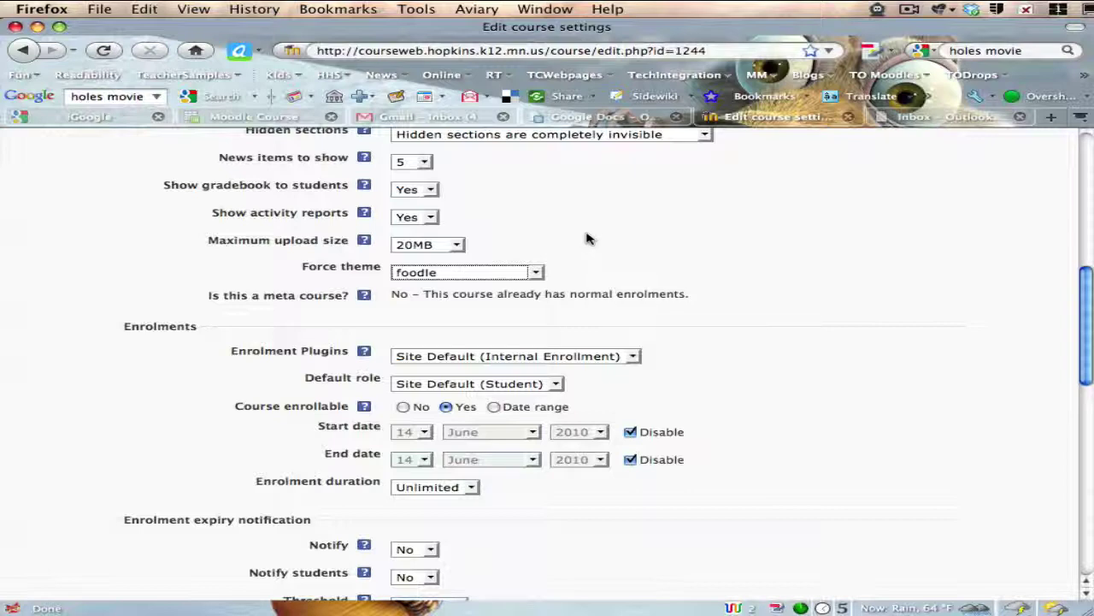
Set the course availability to "This course is available to students".
scroll(586, 238, down, 3)
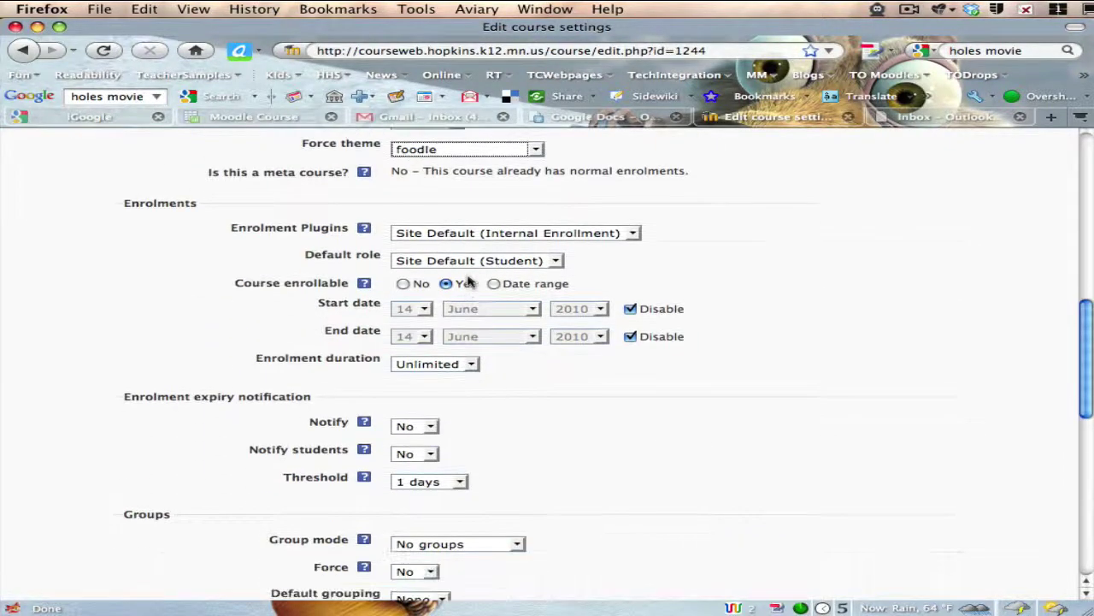
scroll(468, 282, down, 3)
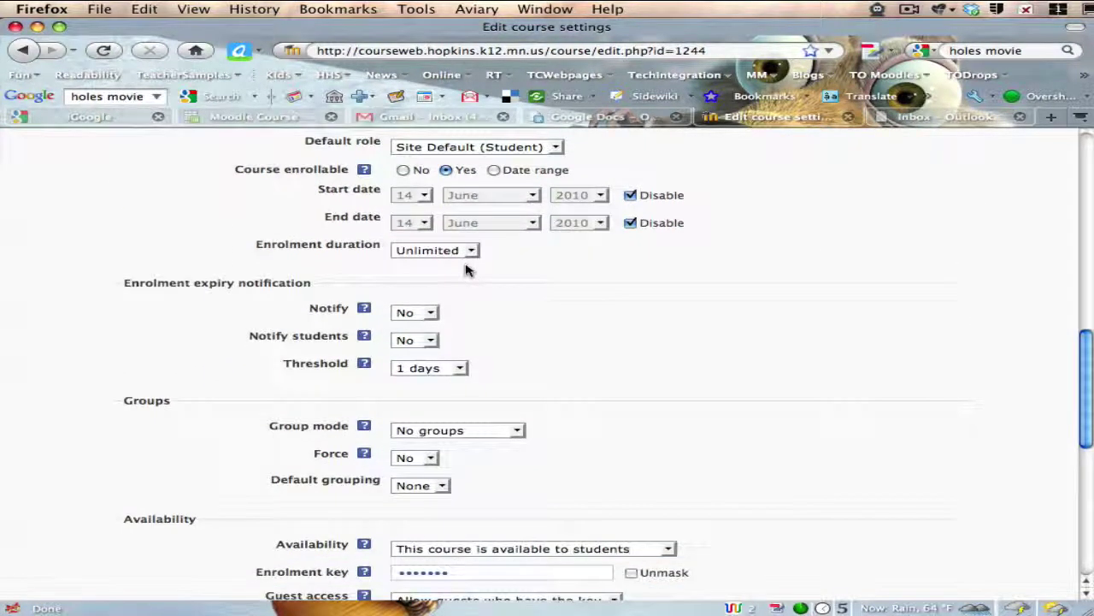
scroll(467, 270, down, 2)
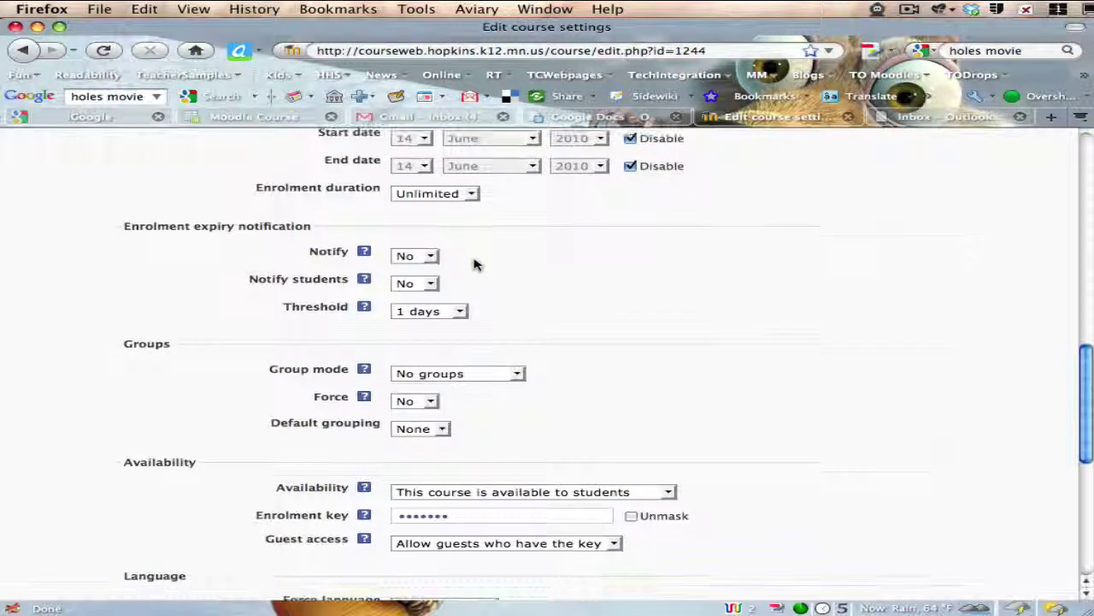
scroll(475, 270, down, 1)
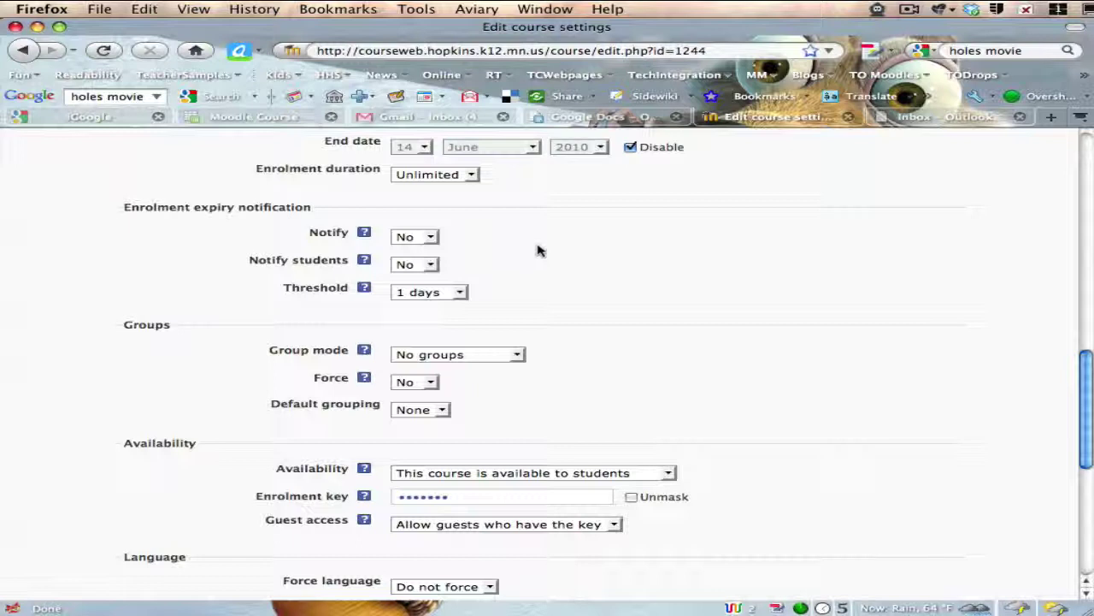
scroll(457, 377, down, 5)
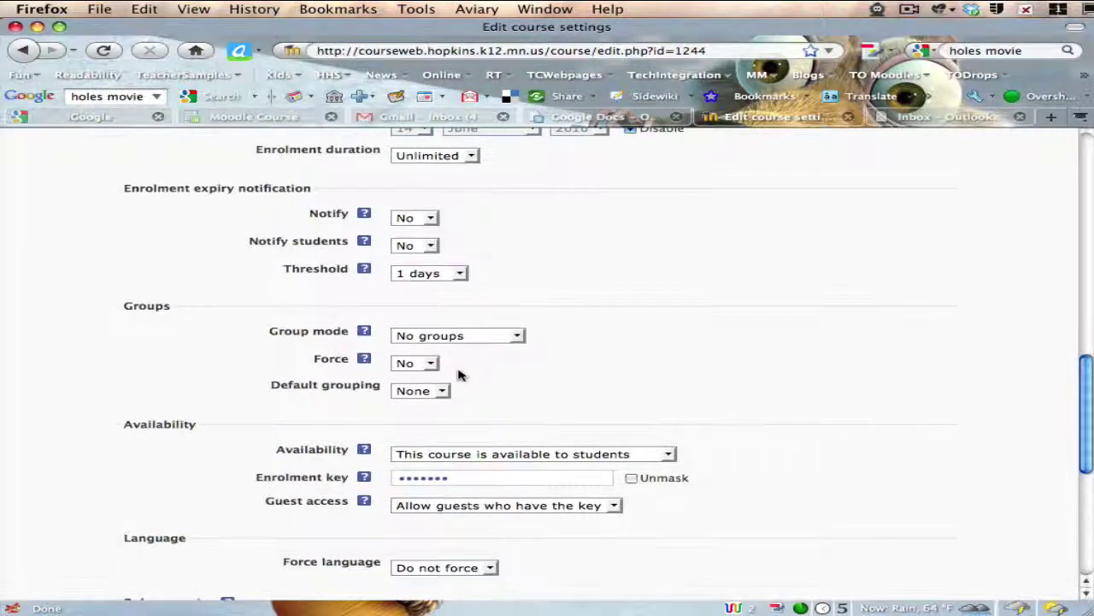
scroll(457, 354, down, 1)
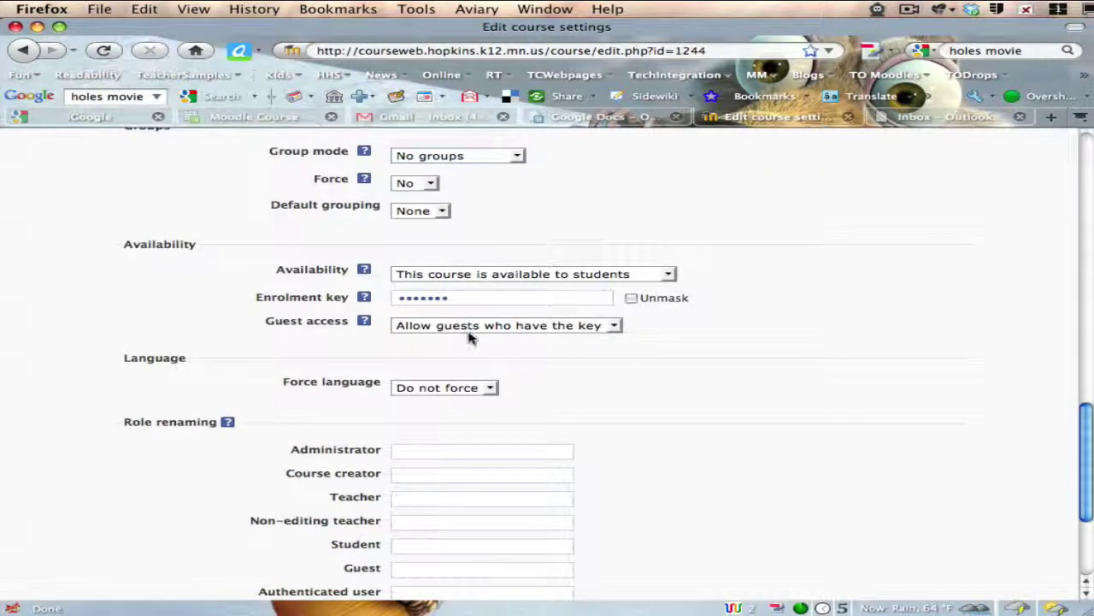
click(581, 275)
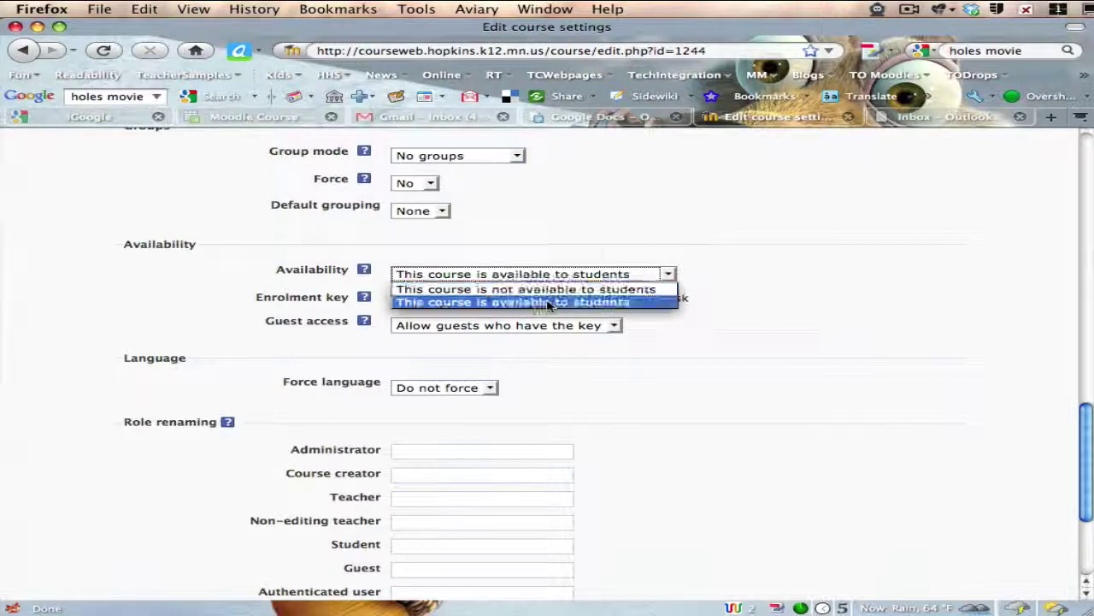
click(566, 301)
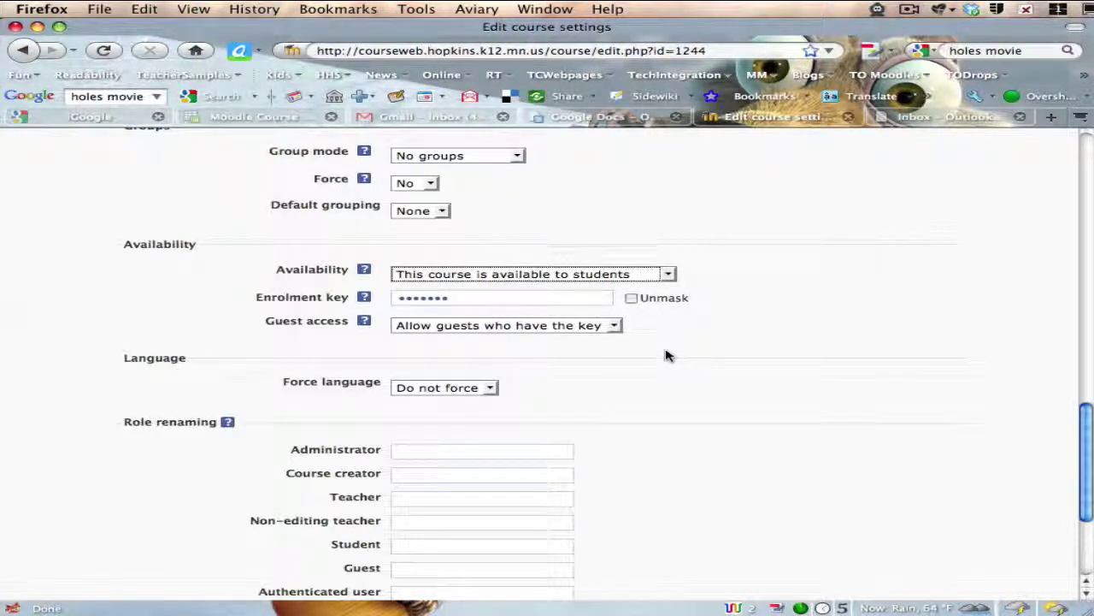
Check the role renaming fields, leaving them blank, and save the course settings.
scroll(665, 354, down, 2)
scroll(671, 344, down, 2)
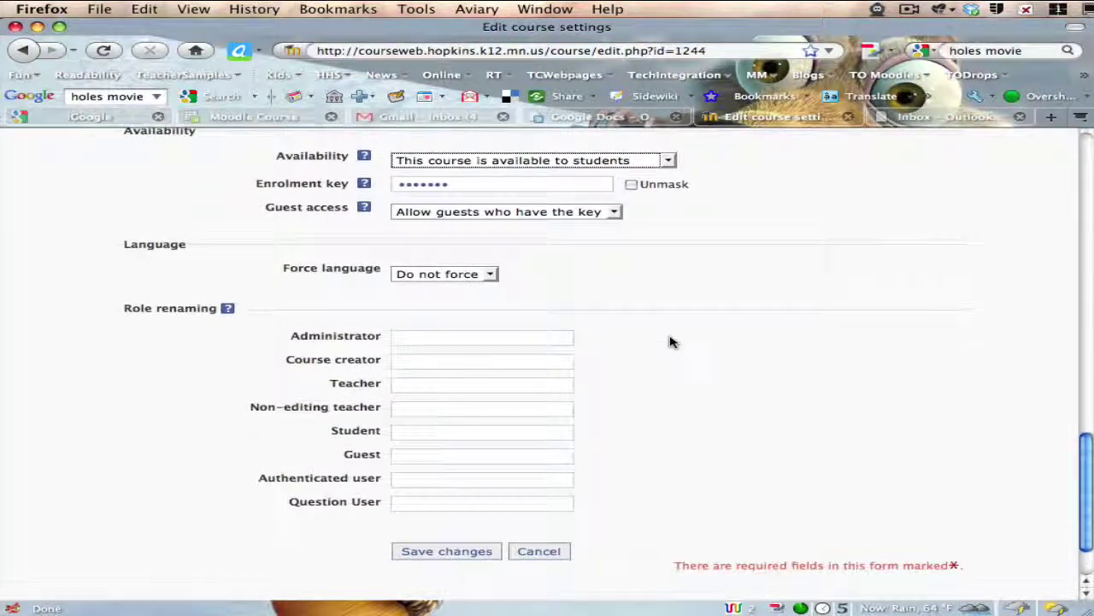
scroll(670, 342, down, 1)
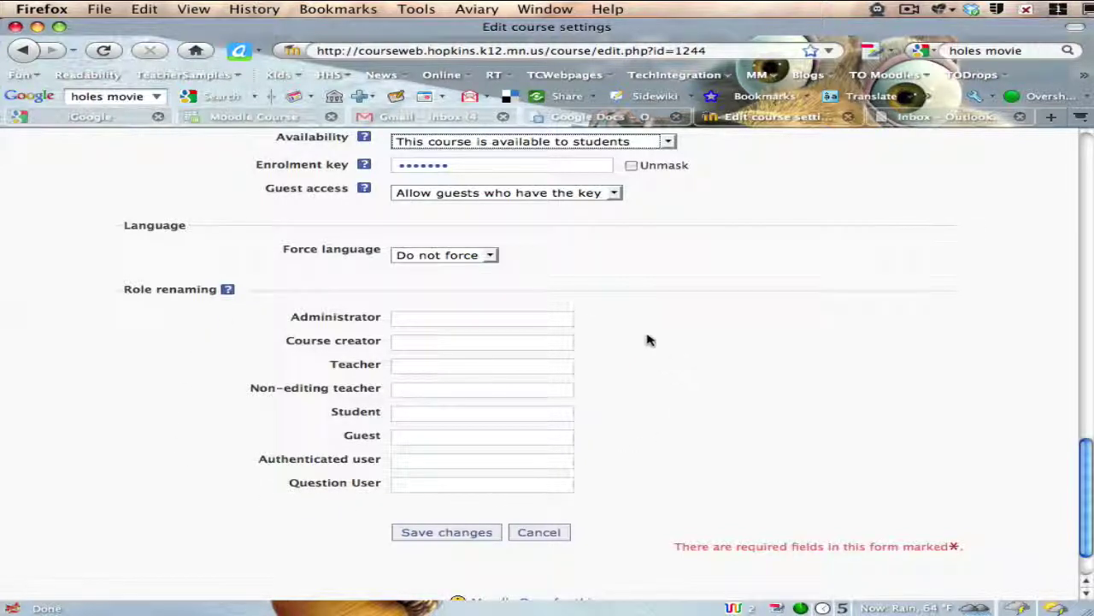
click(401, 367)
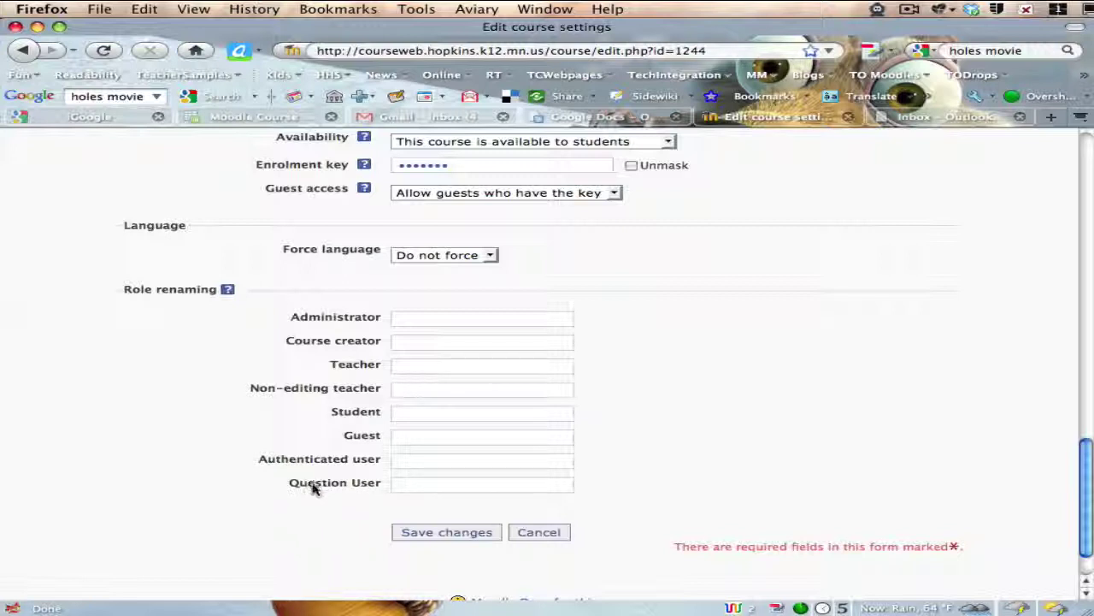
click(470, 533)
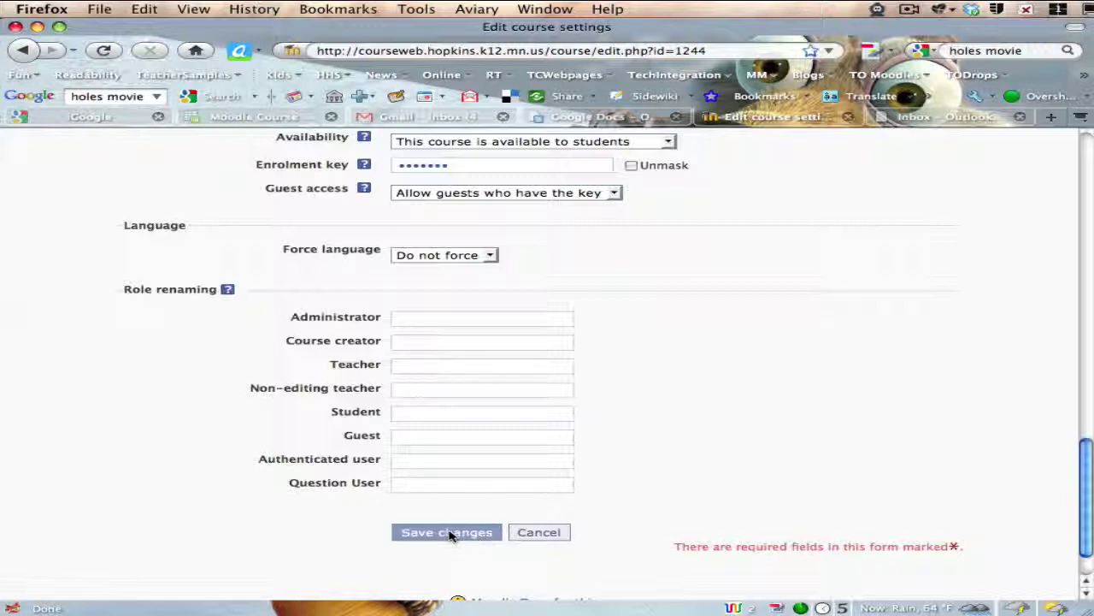